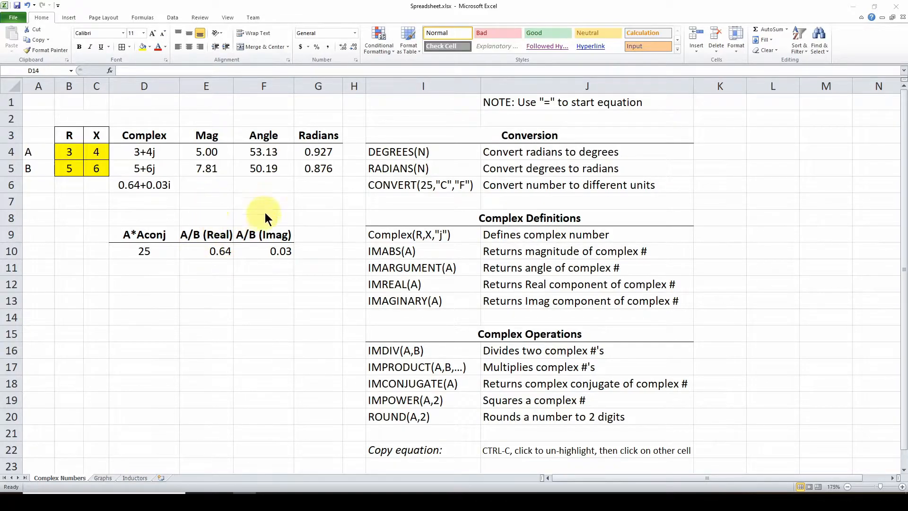
Step: Look over the Graphs sheet and the Inductors sheet's table and chart
left_click(103, 478)
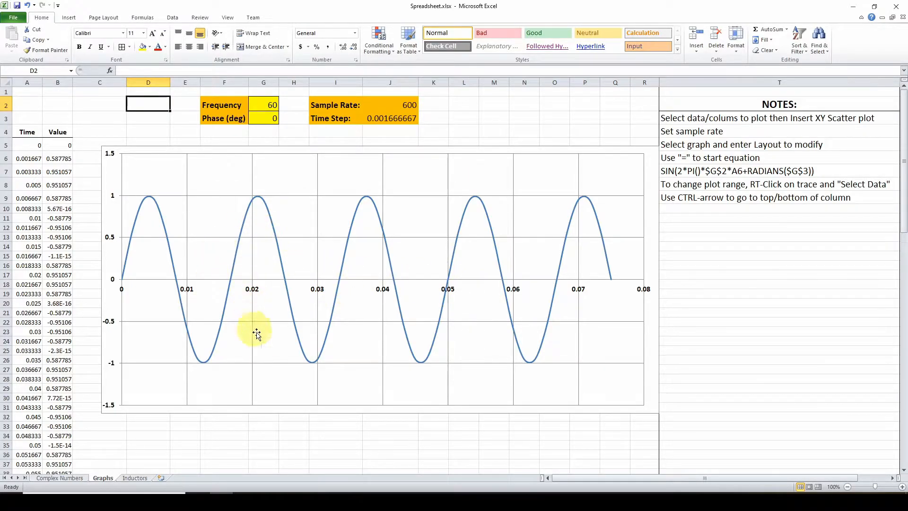
left_click(132, 479)
scroll(653, 476, "up", 9, "ctrl")
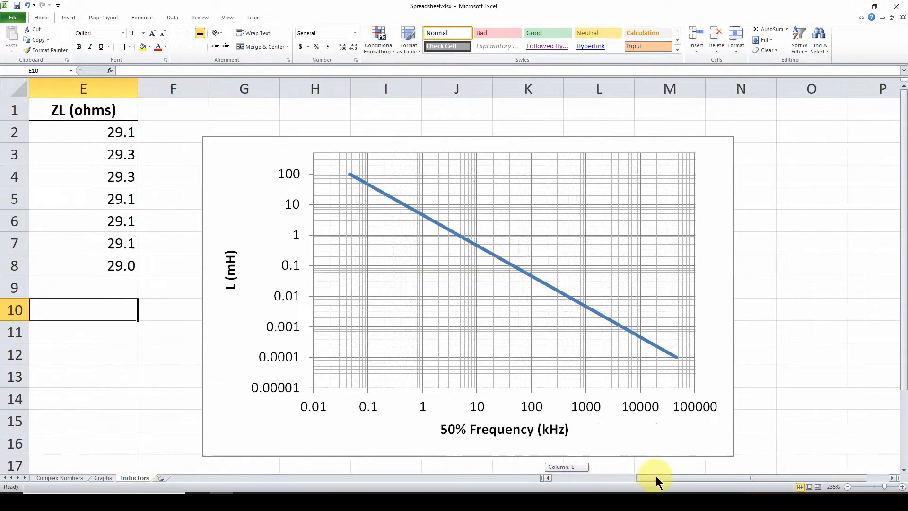
mouse_move(642, 475)
left_mouse_down()
mouse_move(557, 476)
mouse_move(651, 480)
left_mouse_up()
left_click_drag(648, 480, 576, 477)
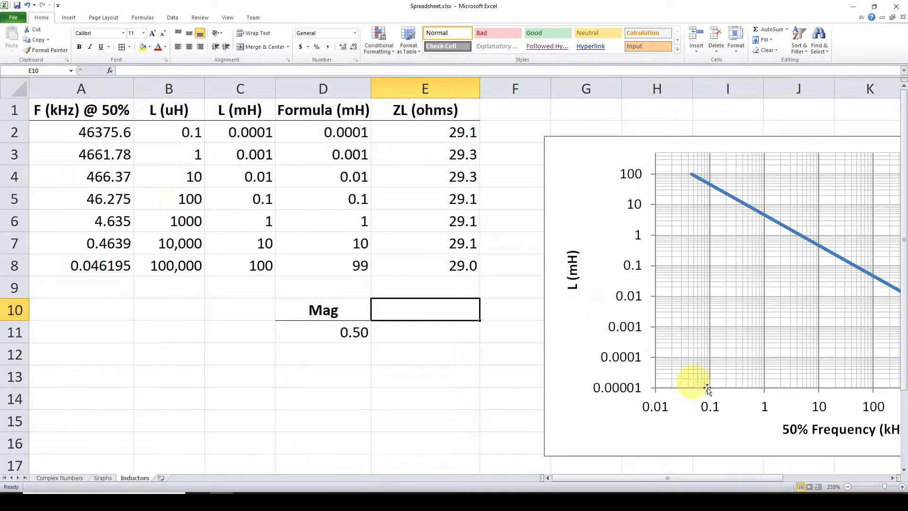
mouse_move(585, 477)
left_mouse_down()
mouse_move(754, 486)
mouse_move(584, 491)
left_mouse_up()
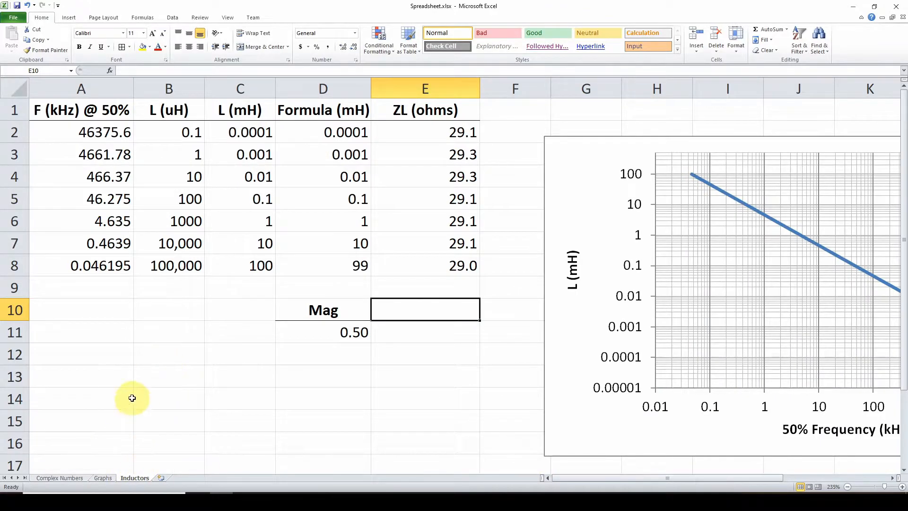
Step: Convert angle A in F4 to radians on the Complex Numbers sheet by entering =RADIANS(F4) in cell F13
left_click(59, 477)
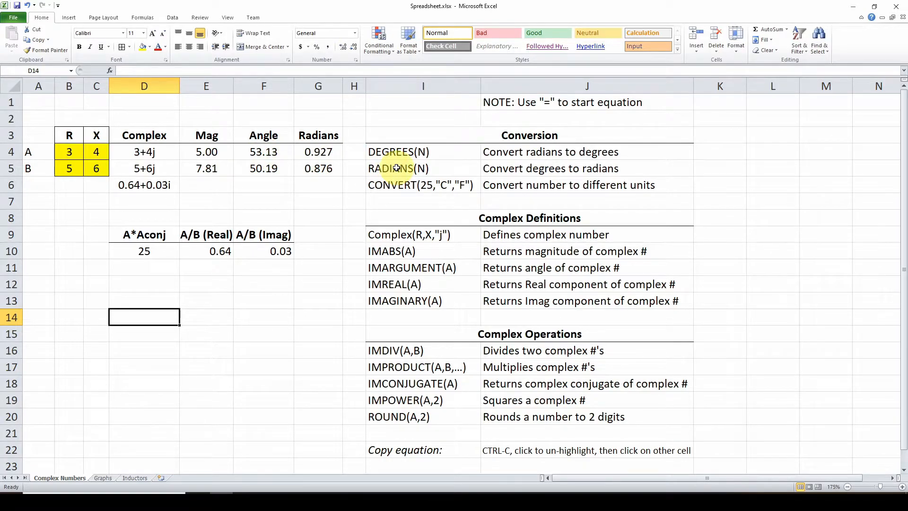
left_click(247, 302)
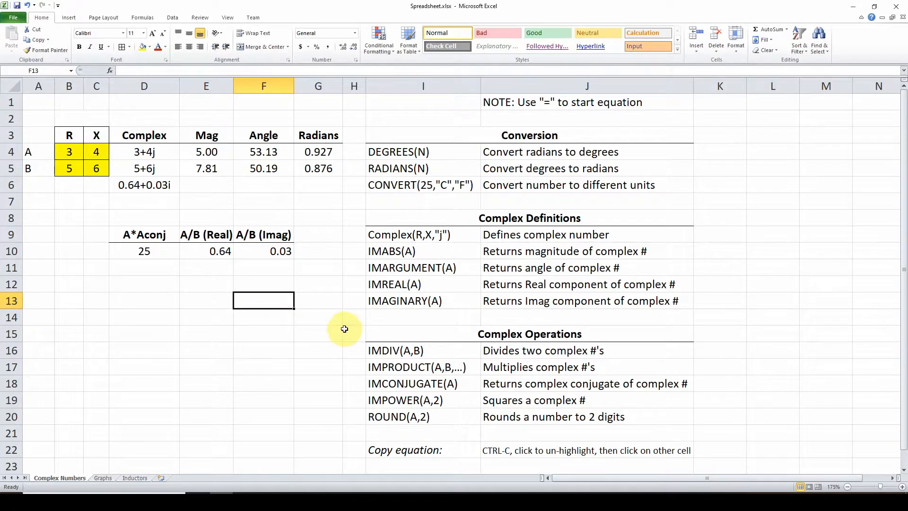
type("=radio")
key("BackSpace")
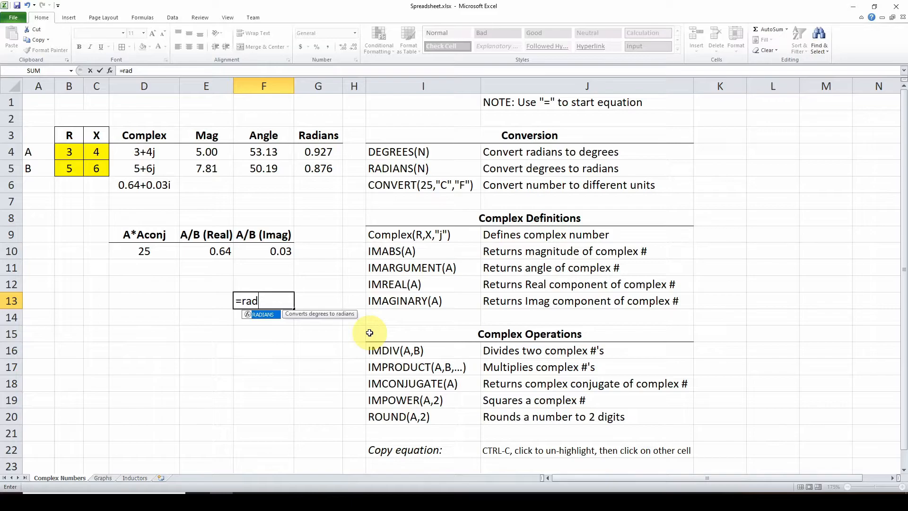
type("ans(")
left_click(270, 151)
type(")")
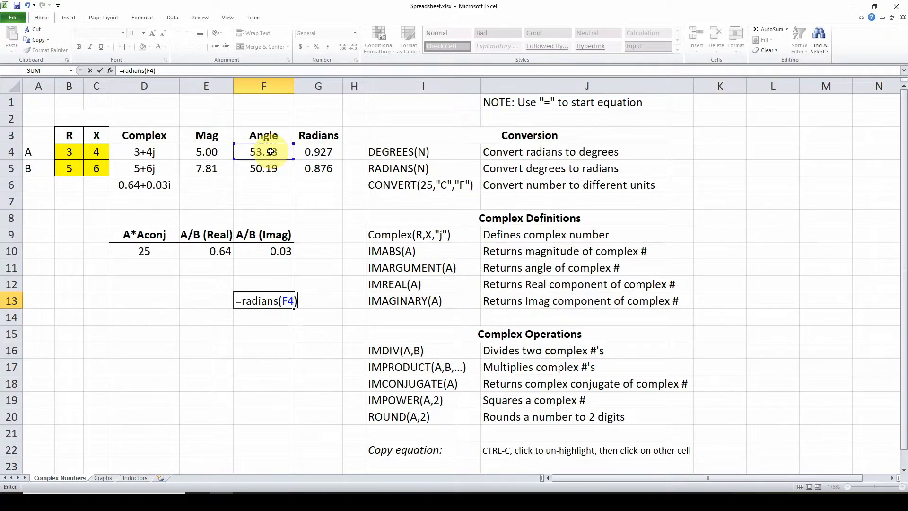
key("Return")
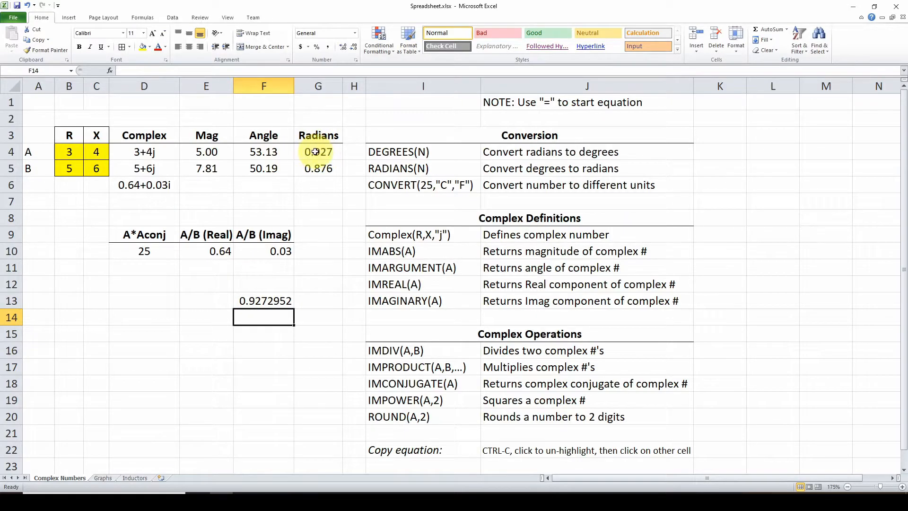
left_click(268, 301)
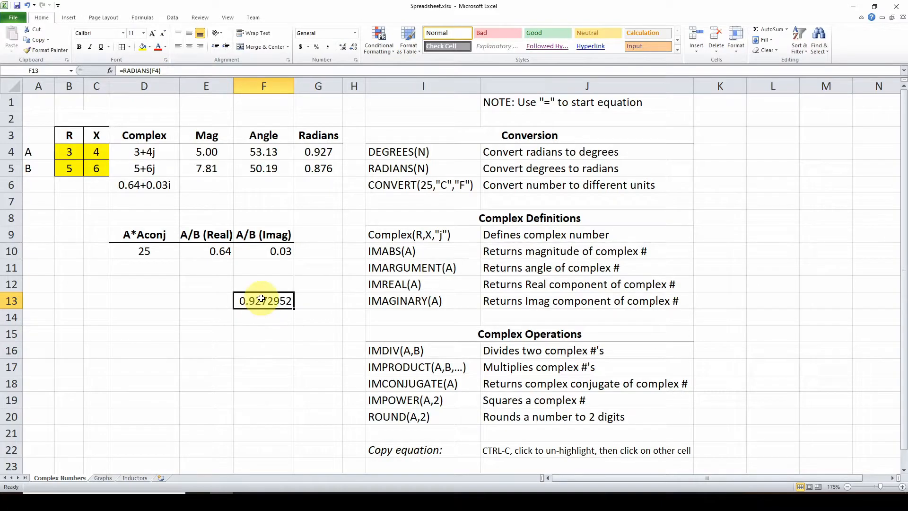
left_click(215, 303)
left_click(258, 301)
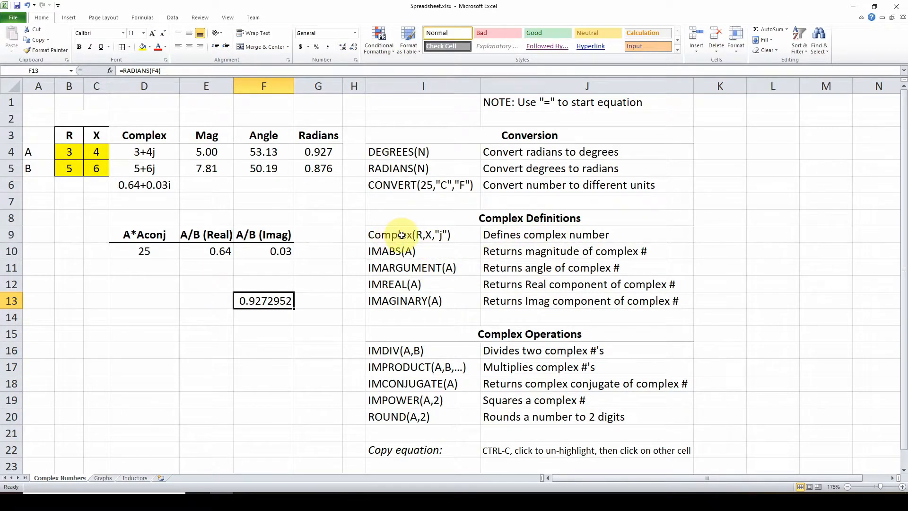
Step: Define a complex number in cell D14 with the formula =COMPLEX(1,1,"j")
left_click(143, 319)
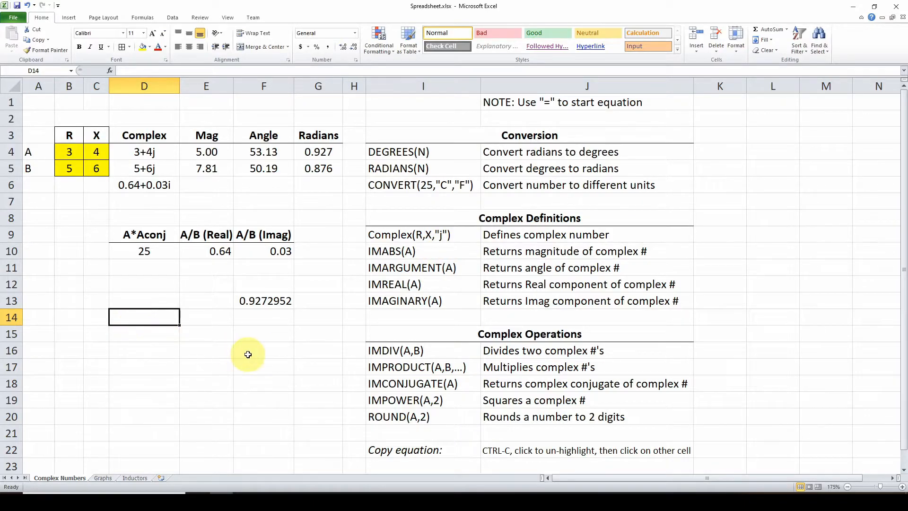
type("=comp")
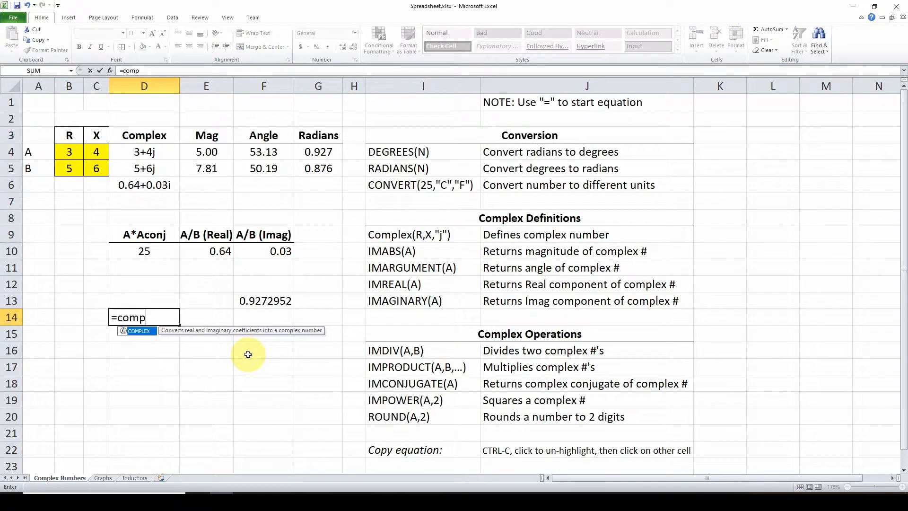
type("lex(1,1")
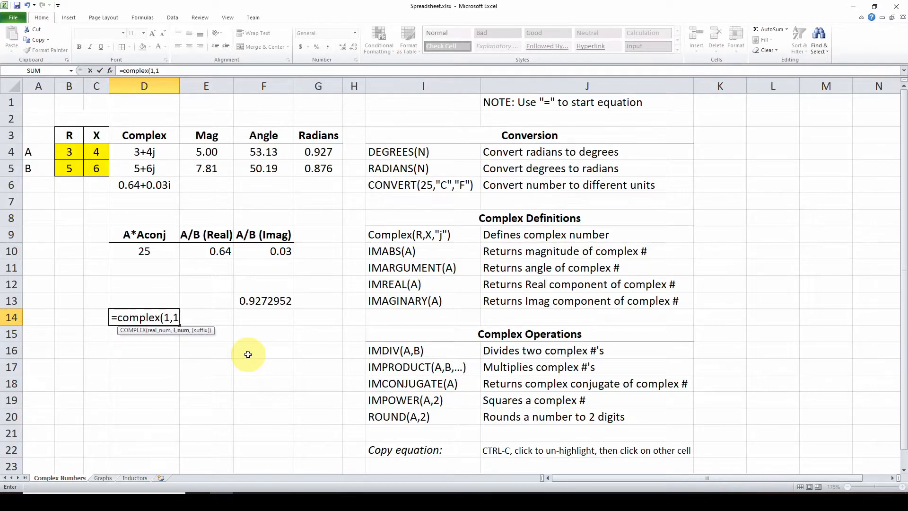
type(",\"j\"")
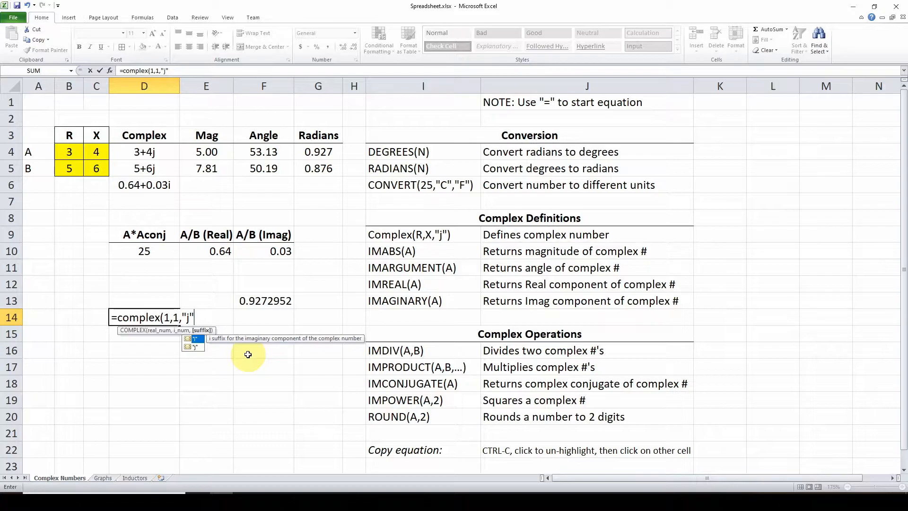
type(")")
key("Return")
left_click(154, 315)
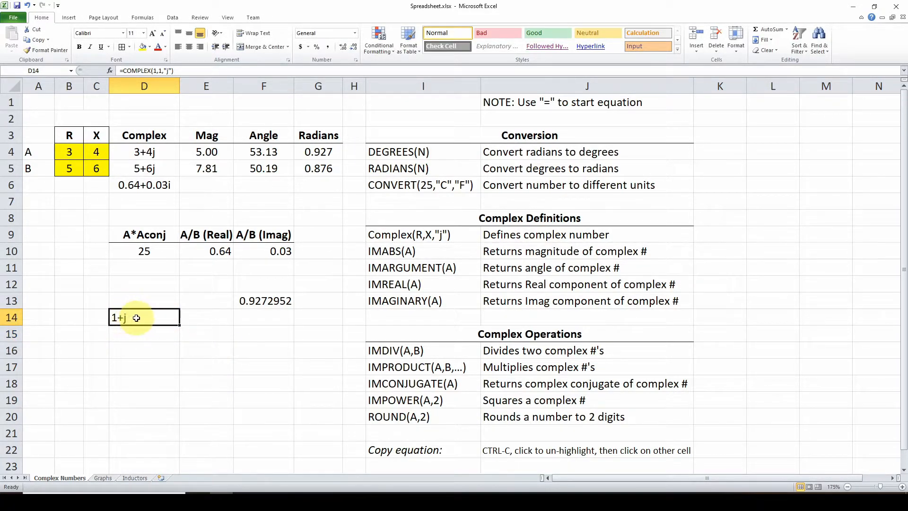
Step: Change the imaginary argument of the COMPLEX formula in D14 to 2
left_click(159, 72)
double_click(160, 71)
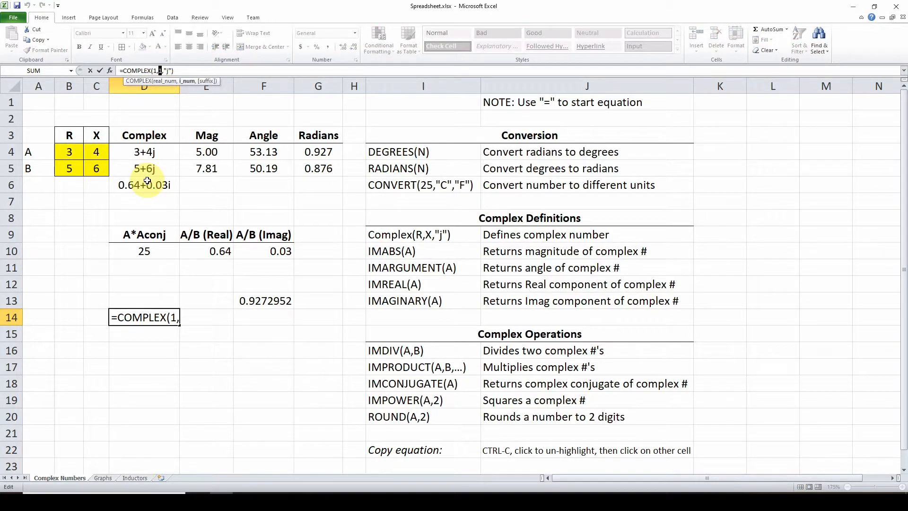
type("2")
key("Return")
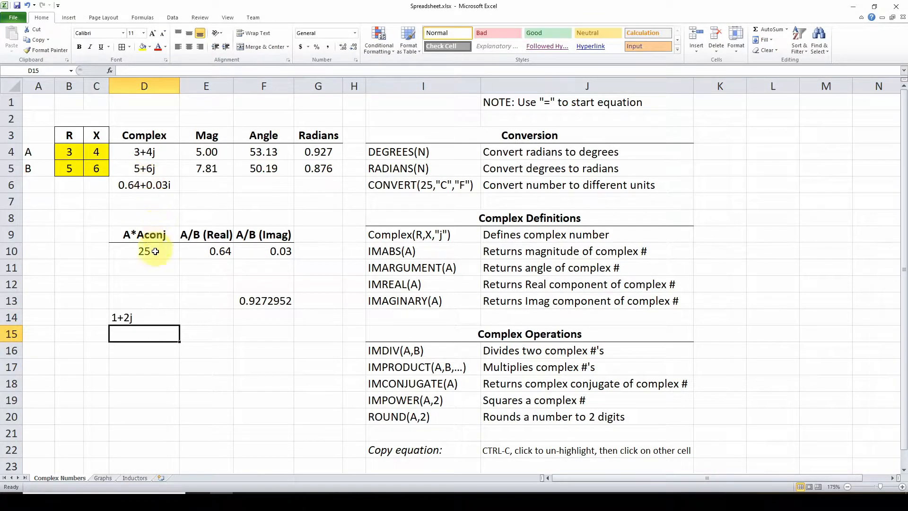
left_click(133, 319)
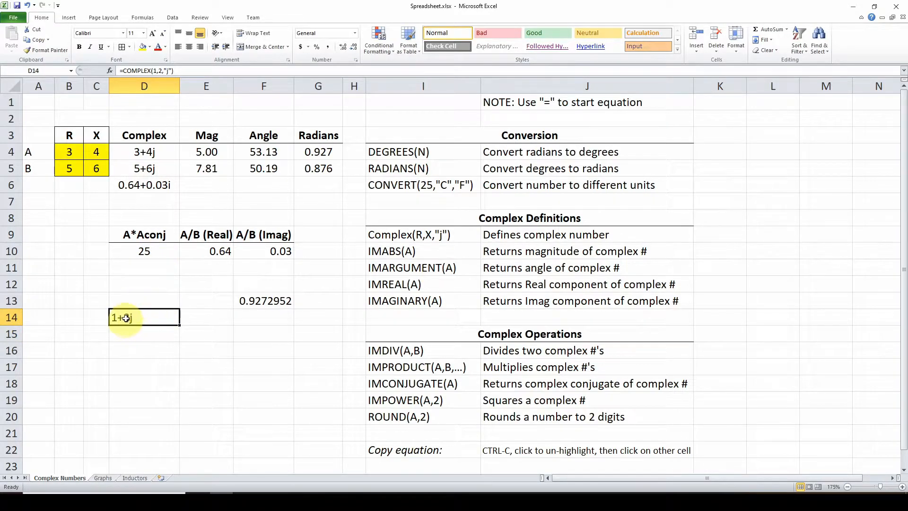
Step: Calculate the magnitude of the complex number in D14 by entering =IMABS(D14) in cell E14
left_click(205, 317)
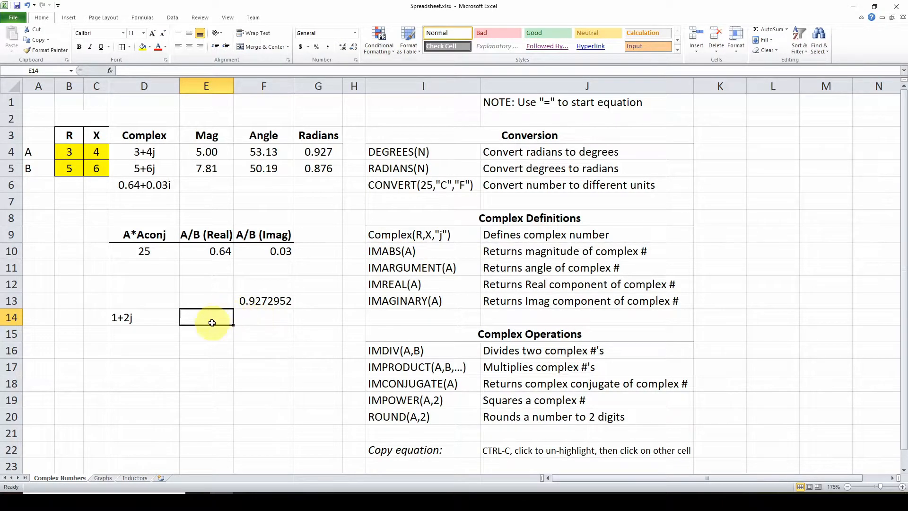
type("=")
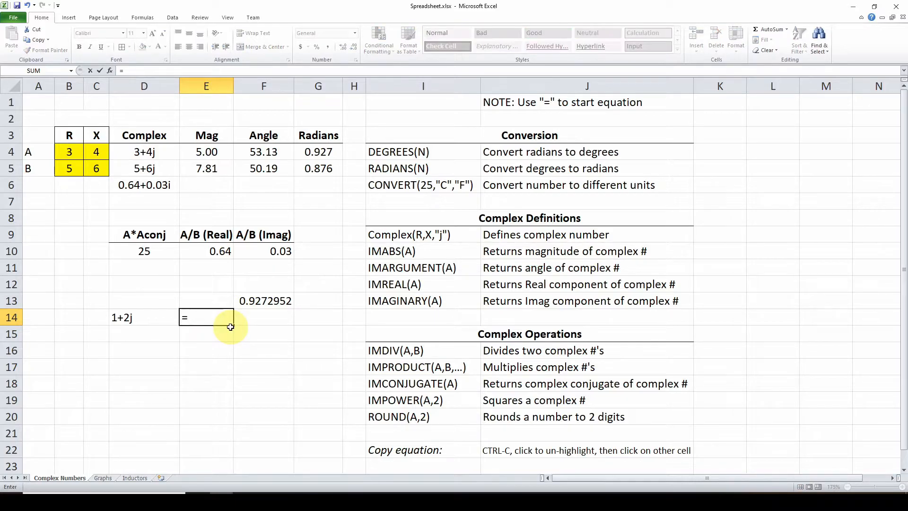
type("imabs(")
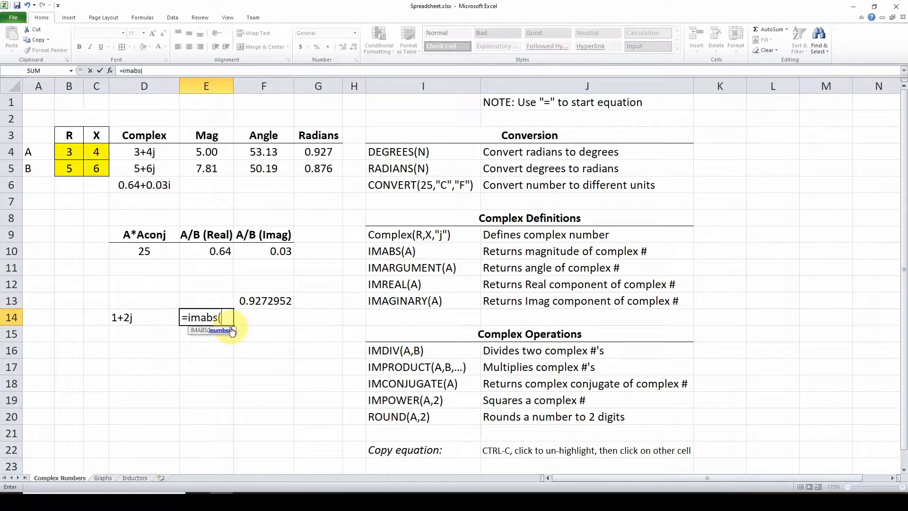
left_click(125, 318)
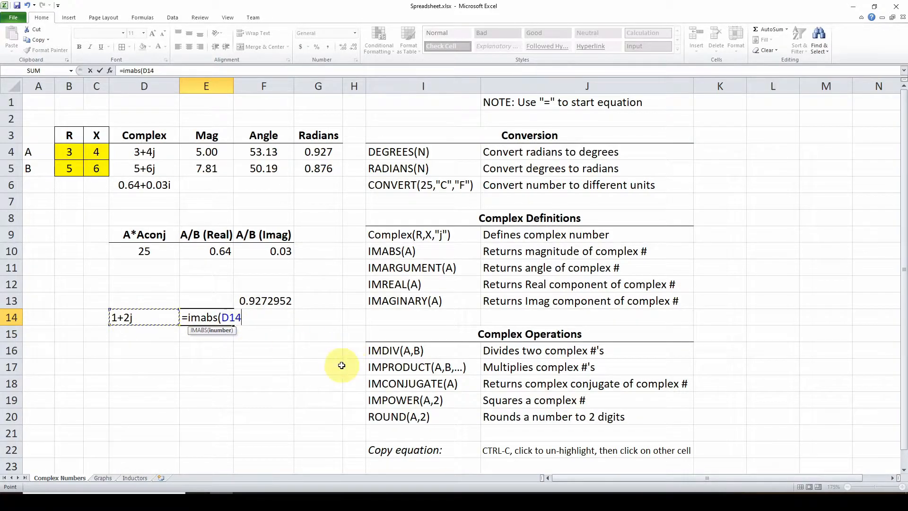
type(")")
key("Return")
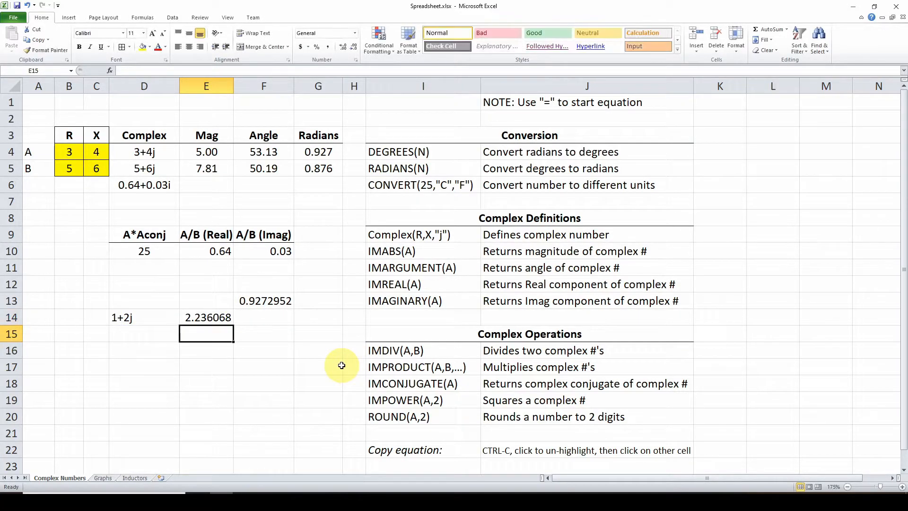
Step: Inspect the formulas in E14, the A/B real part in E10 and the complex quotient in D6
left_click(220, 318)
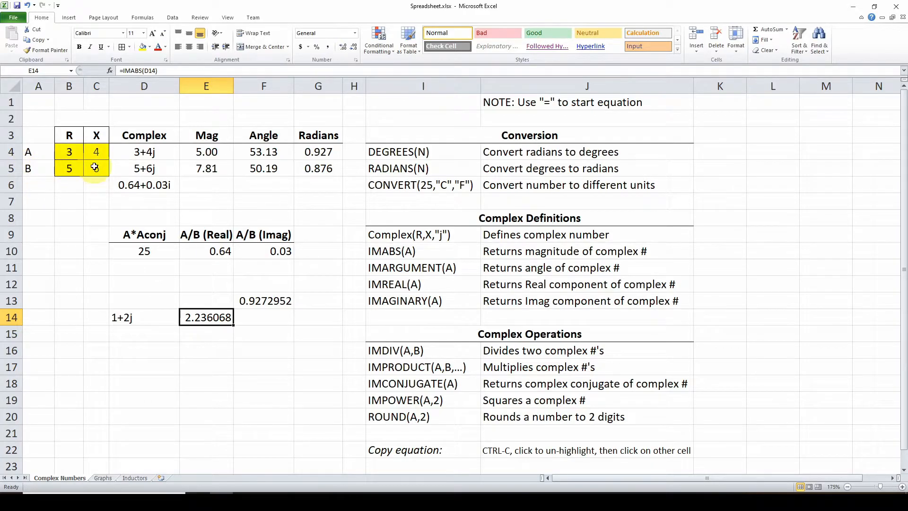
left_click(203, 250)
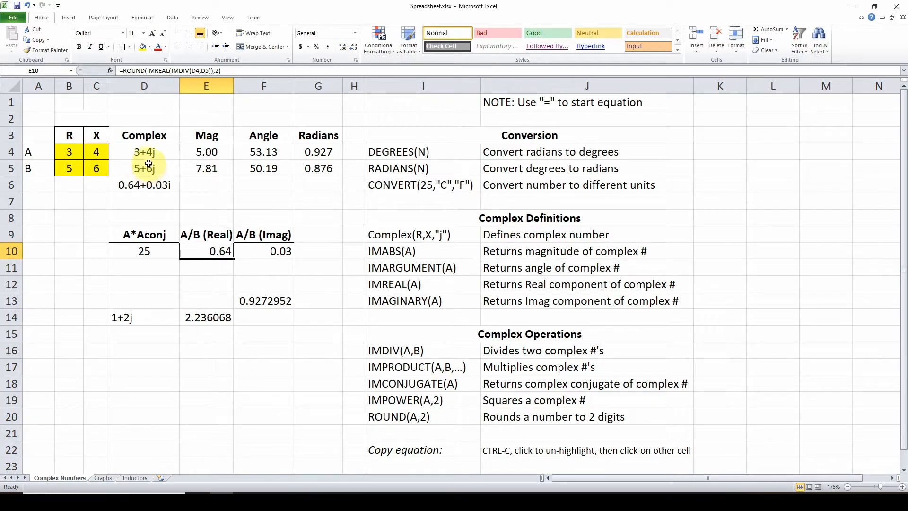
left_click(138, 187)
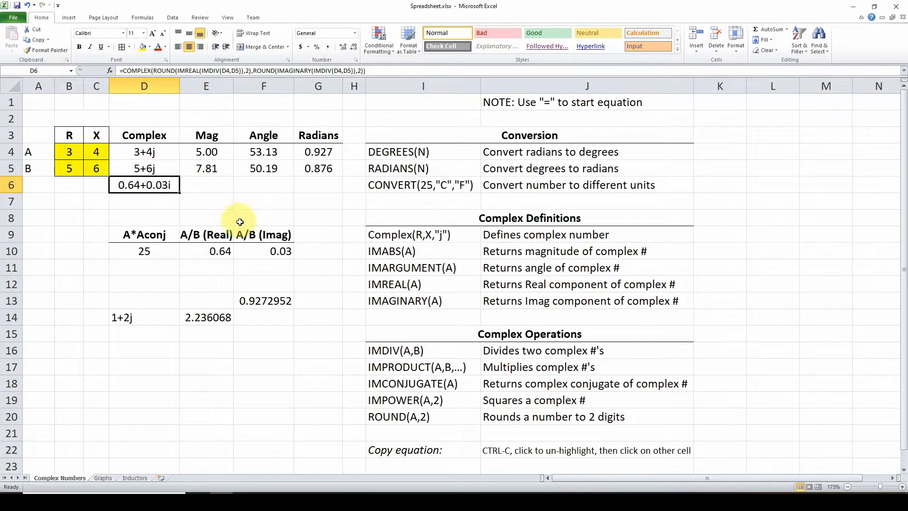
Step: Copy the COMPLEX formula from D4 to cell D16 and check which cells the copy references
left_click(152, 154)
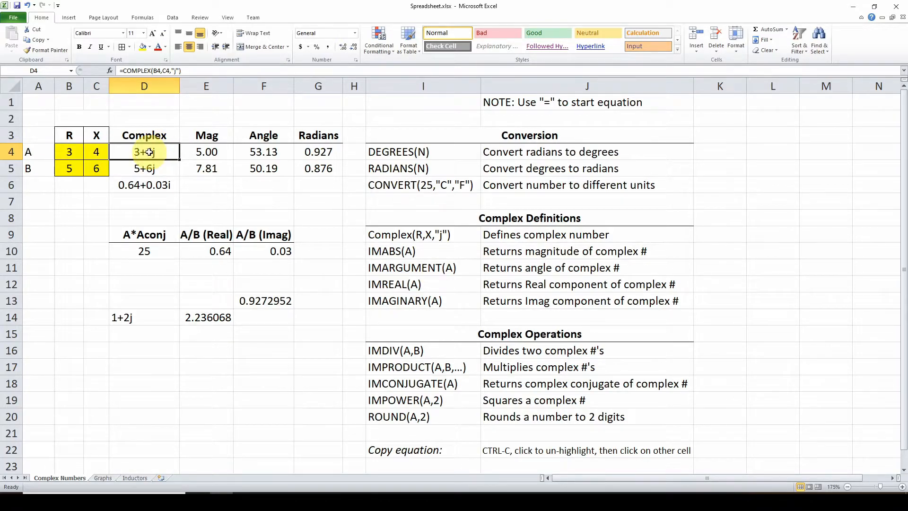
key("ctrl+c")
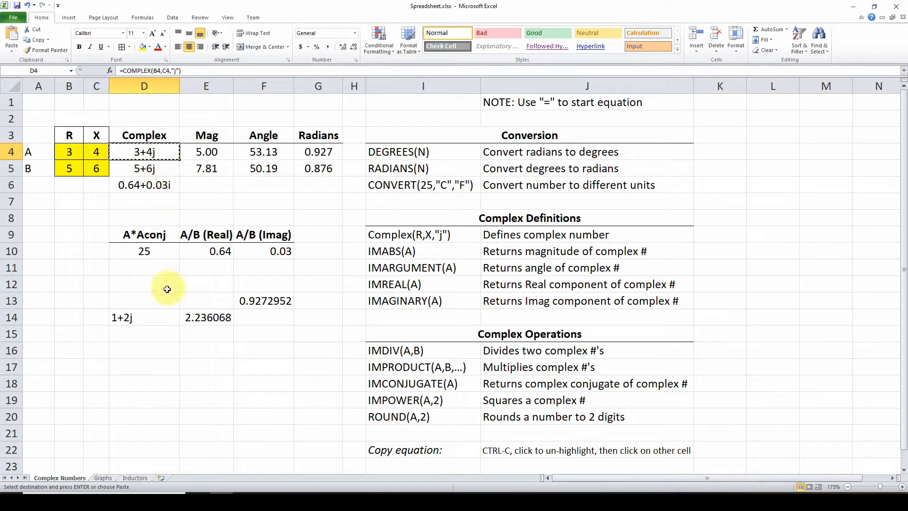
left_click(140, 284)
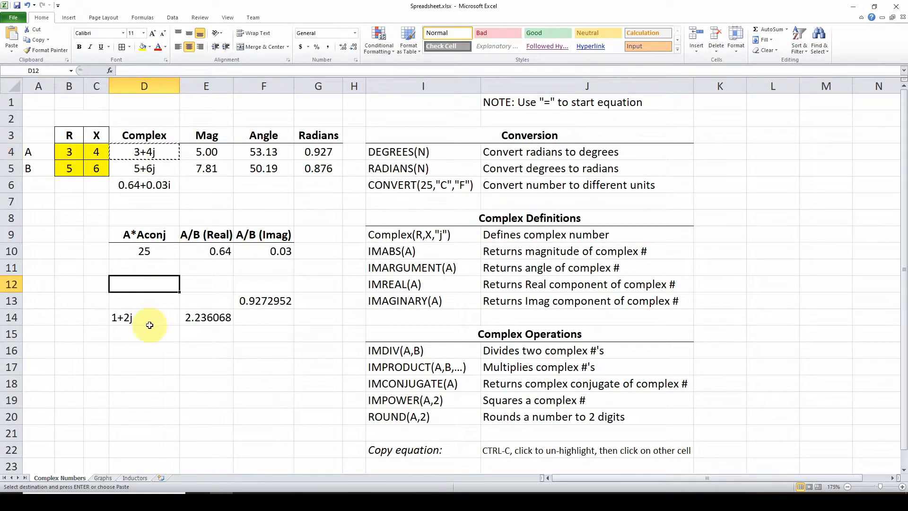
left_click(128, 352)
key("ctrl+v")
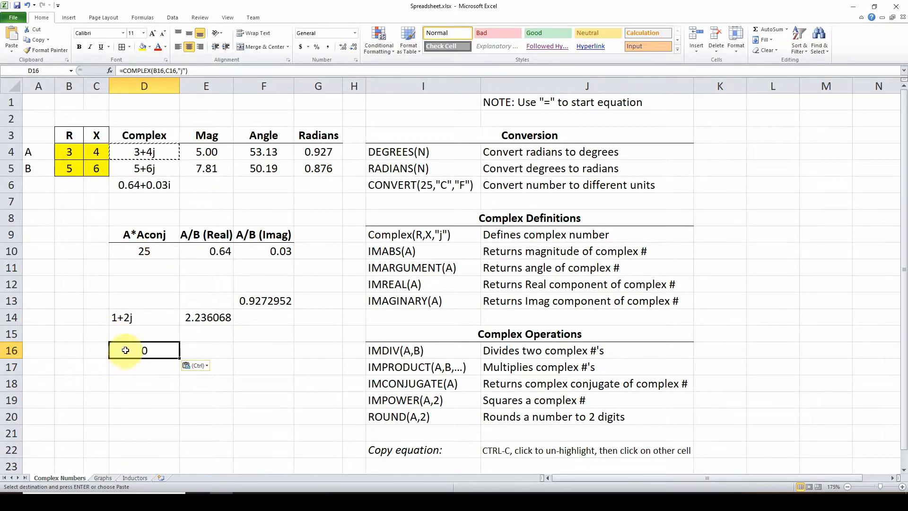
left_click(82, 349)
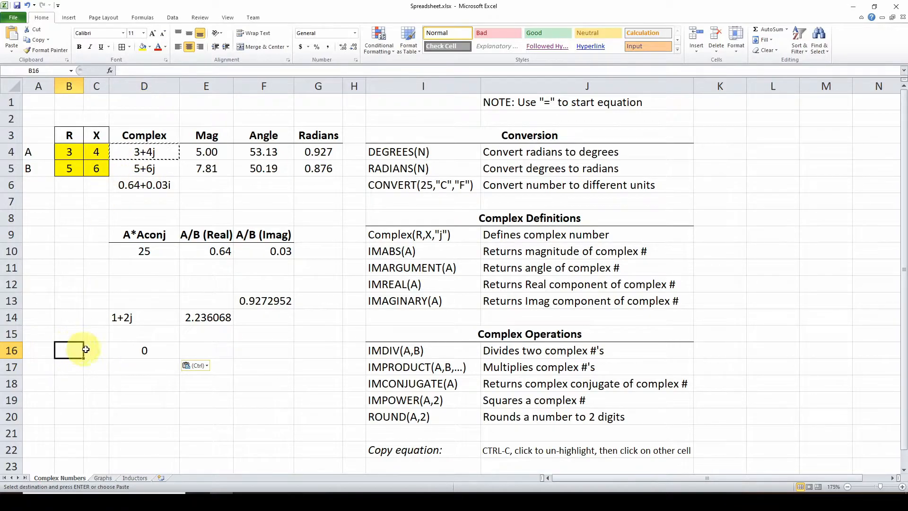
left_click(150, 354)
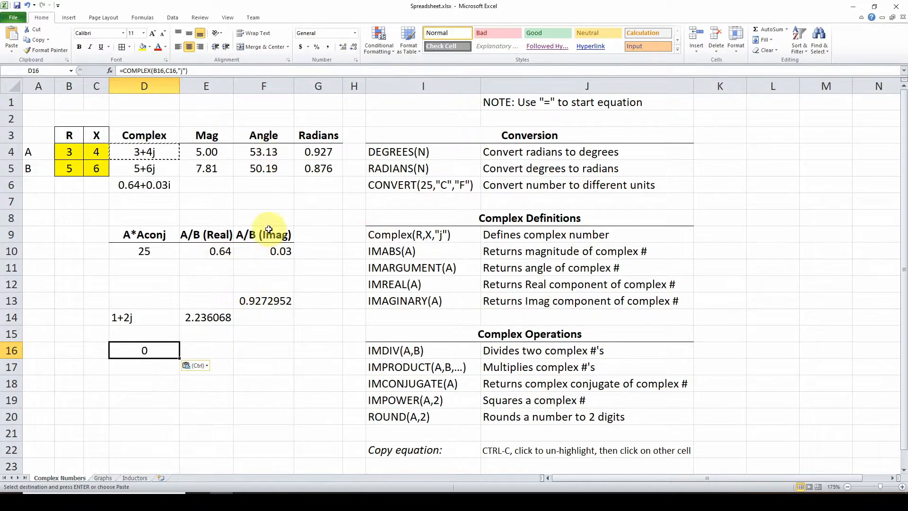
left_click(173, 202)
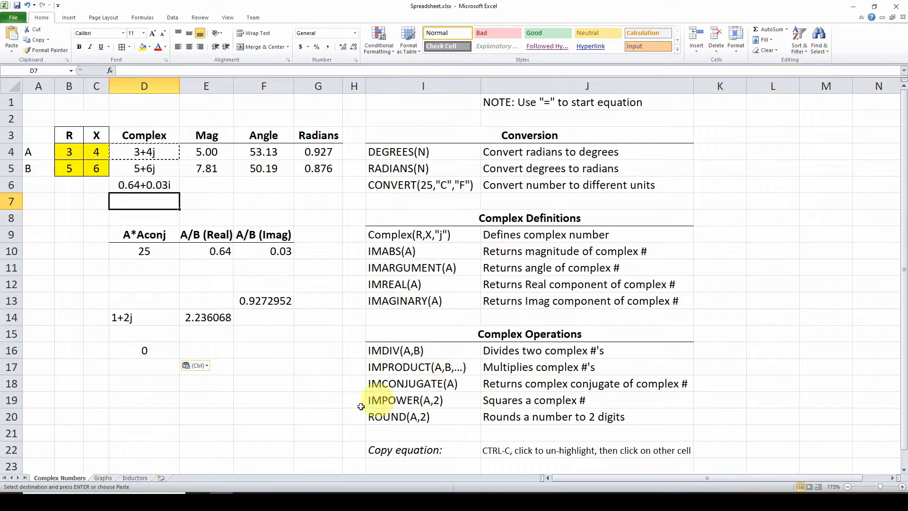
Step: On the Graphs sheet, look up the XY (Scatter) types among the available chart types without inserting a chart
left_click(98, 477)
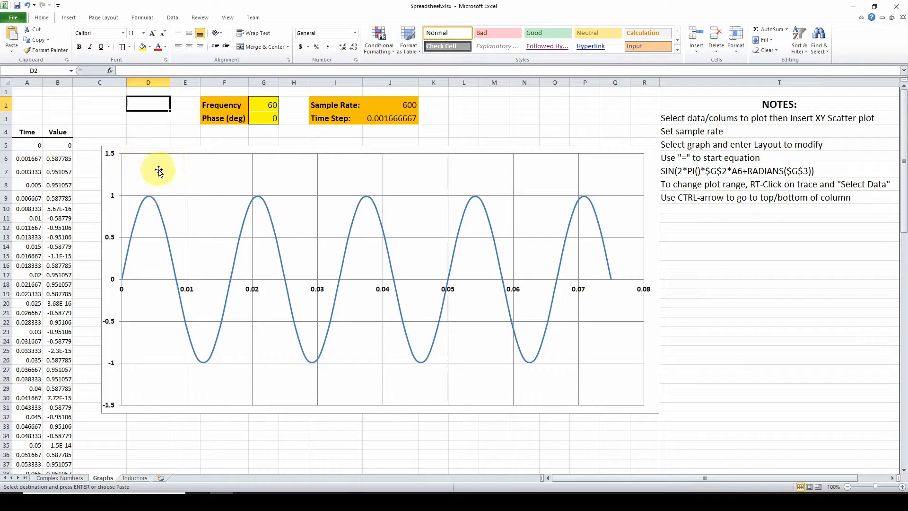
left_click(68, 17)
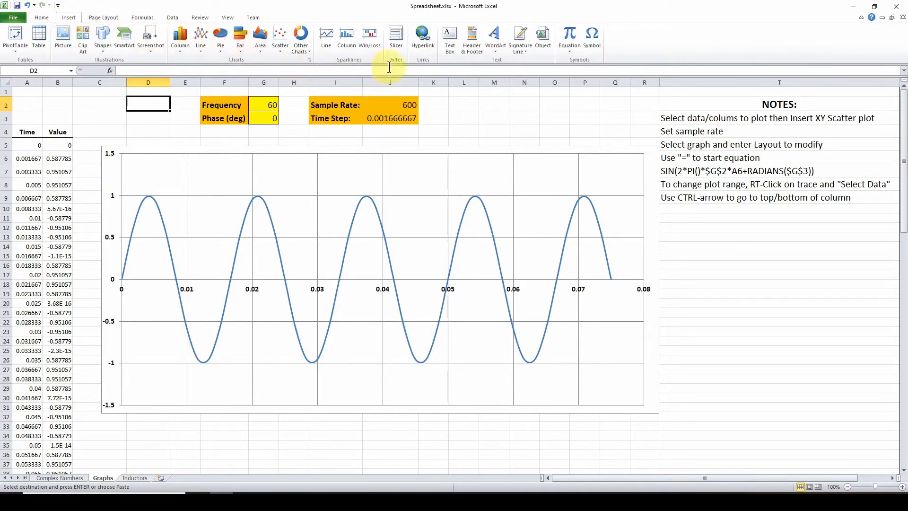
left_click(309, 59)
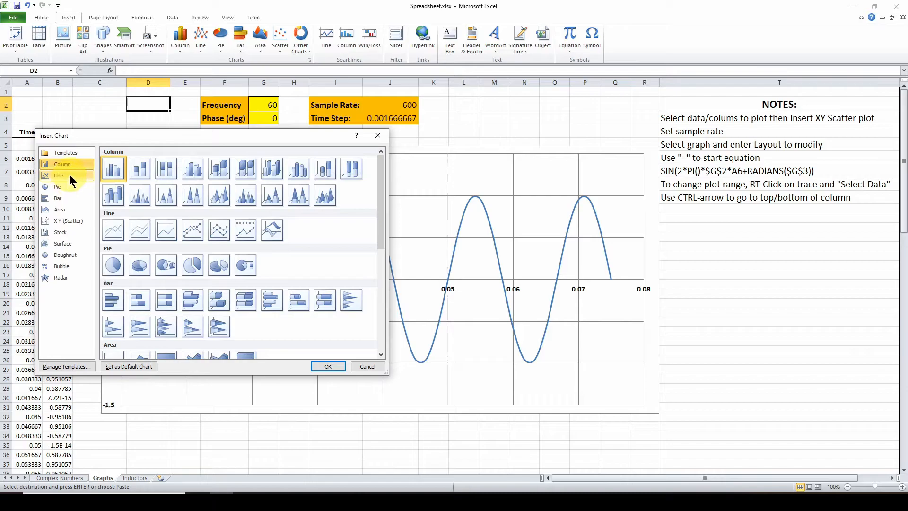
left_click(67, 221)
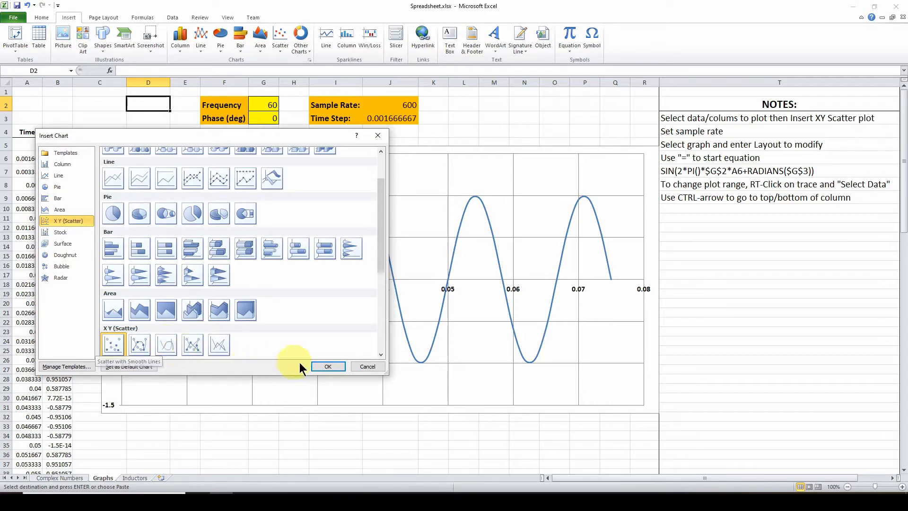
left_click(365, 366)
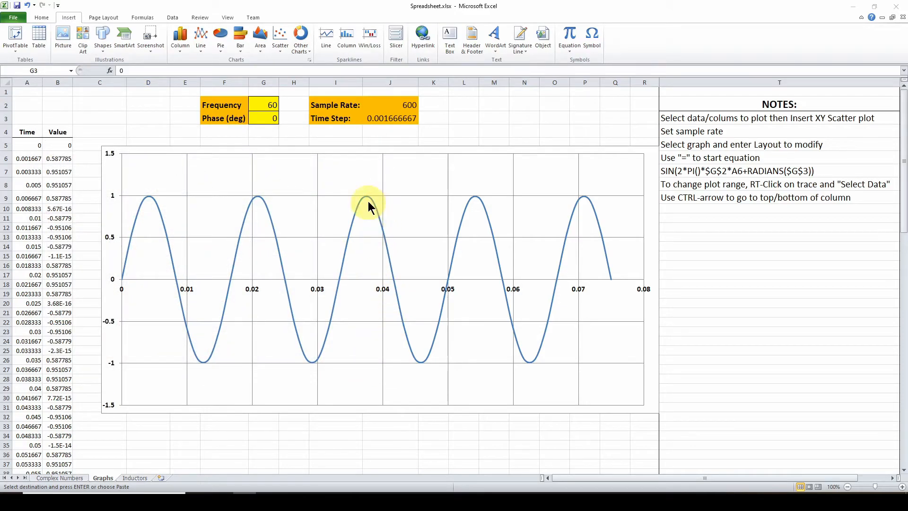
Step: Inspect the Sample Rate formula in J2 and the Time Step formula in J3
mouse_move(363, 204)
left_click(392, 104)
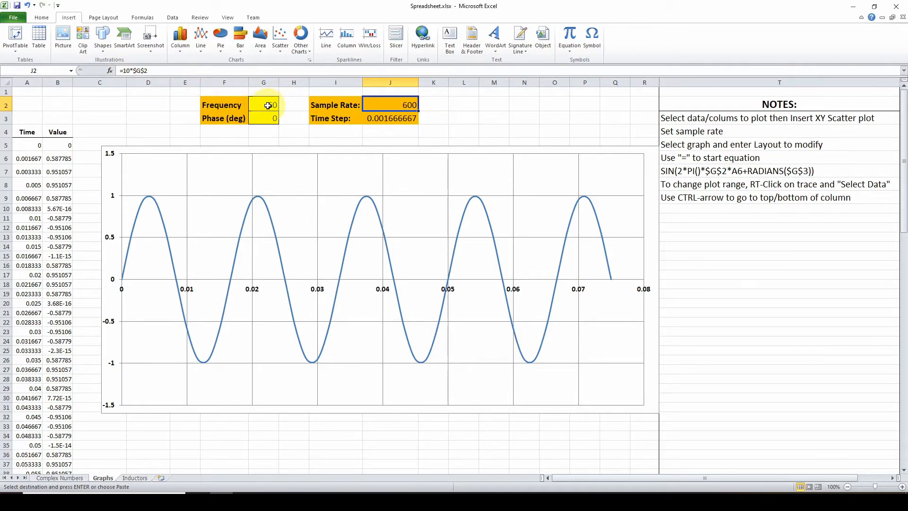
left_click(386, 119)
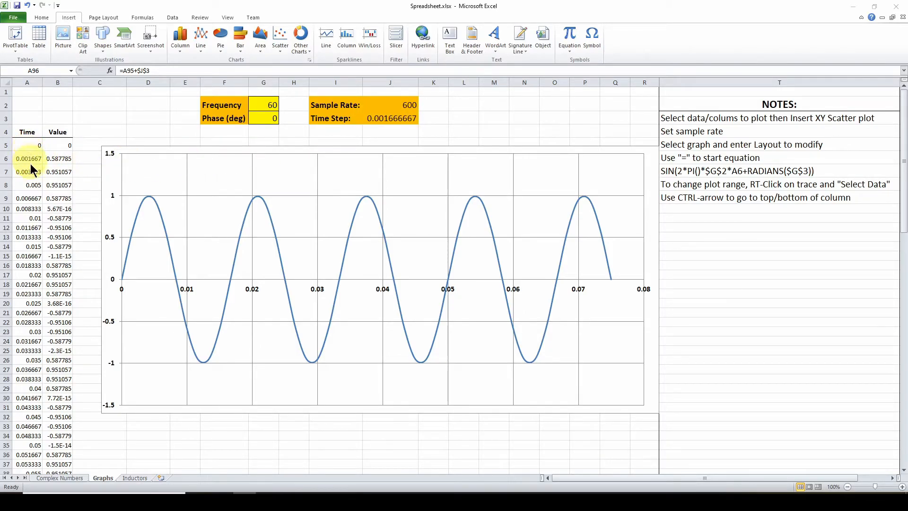
Step: Inspect the starting time in A5, the time increment formula in A6 and the sine formula in B6
left_click(33, 146)
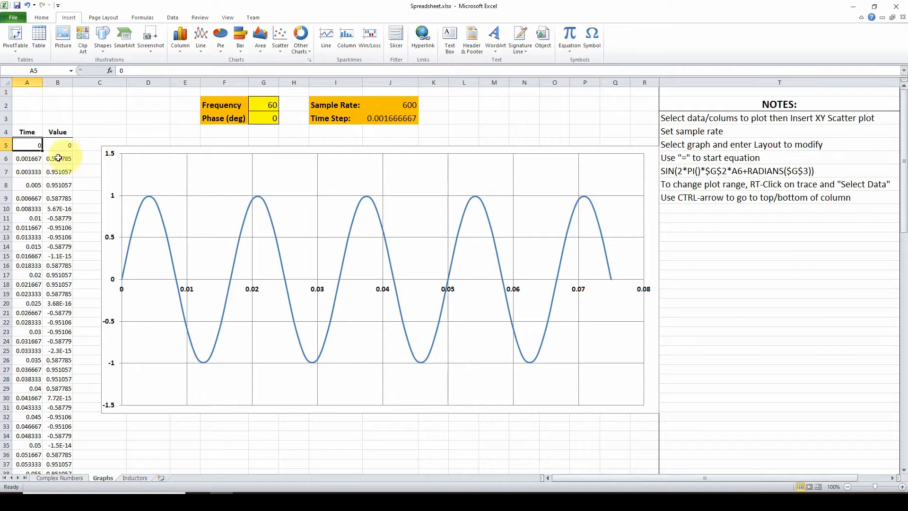
left_click(35, 160)
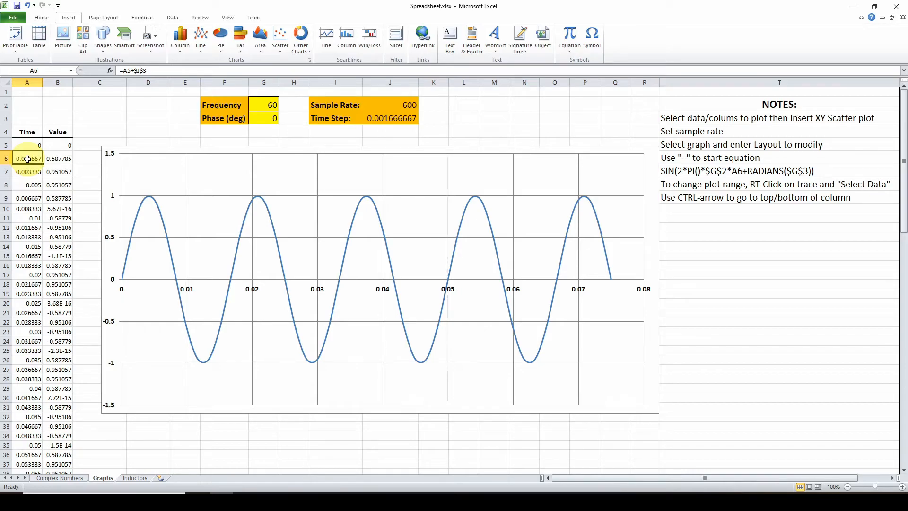
left_click_drag(42, 163, 30, 432)
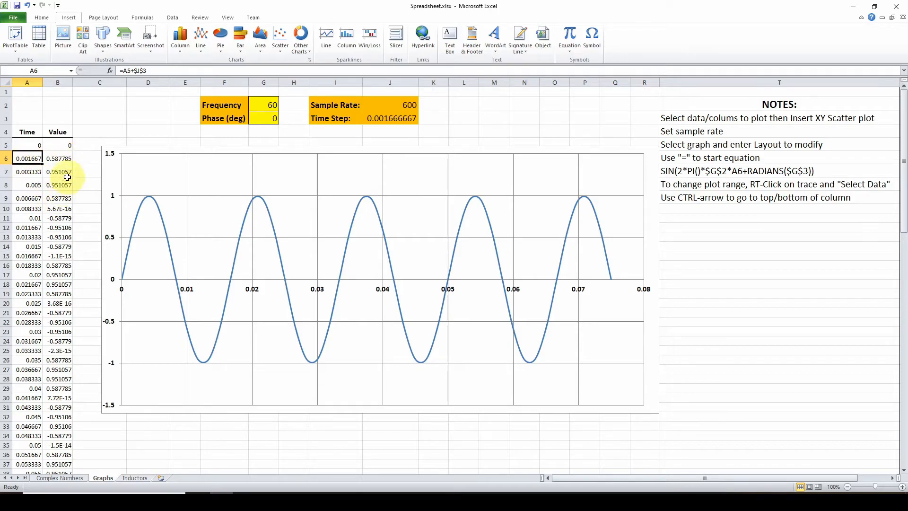
left_click(66, 158)
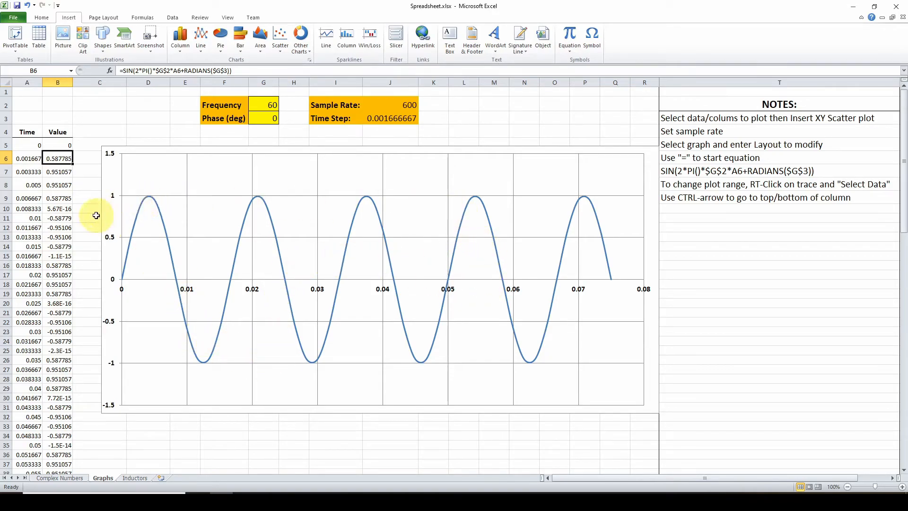
left_click(85, 175)
key("Up")
key("Up")
key("Up")
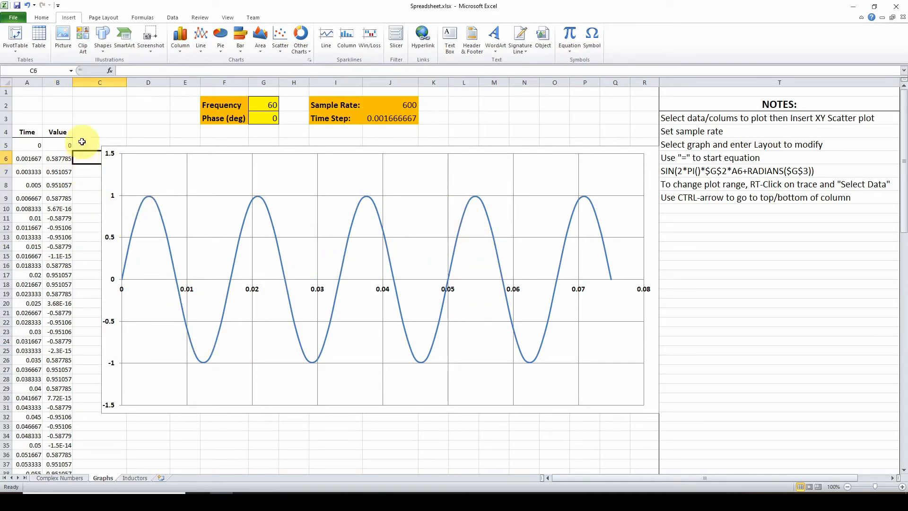
Step: Set the Phase in G3 to 45 degrees to shift the plotted sine wave, and reset it to 0
left_click(268, 122)
type("45")
key("Return")
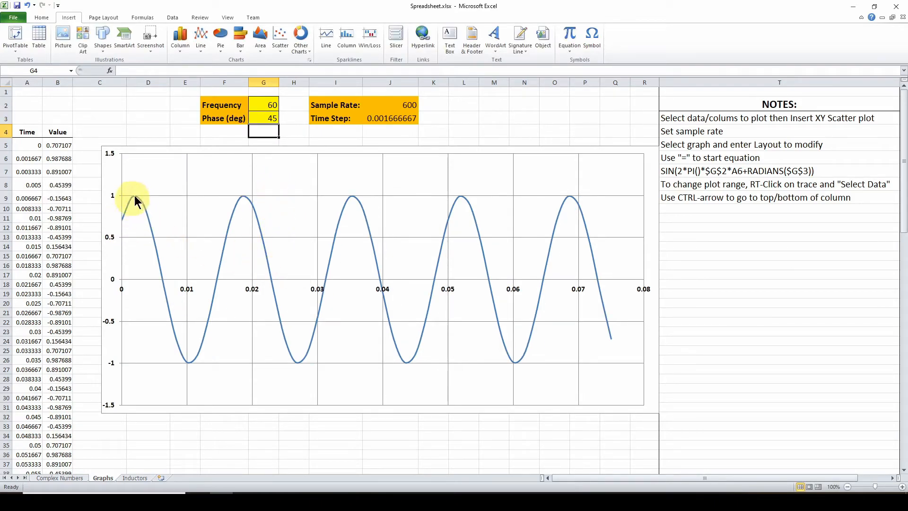
left_click(272, 120)
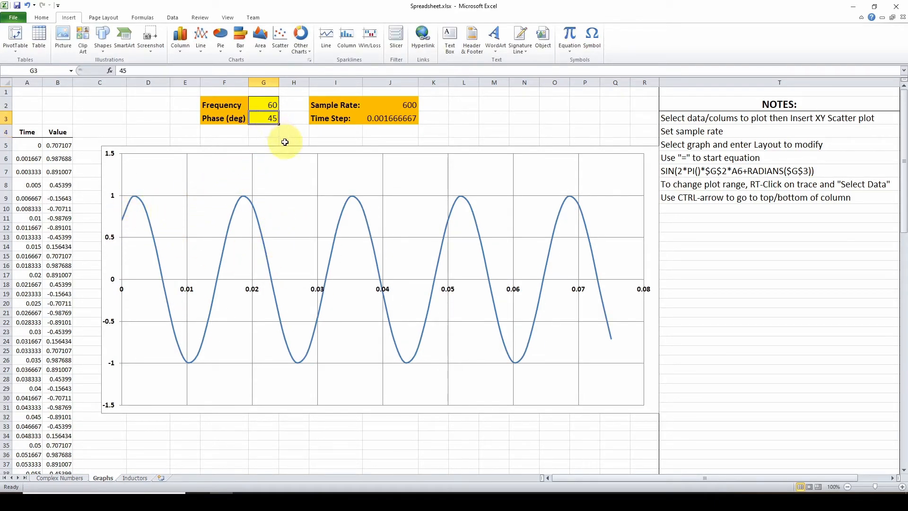
type("0")
key("Return")
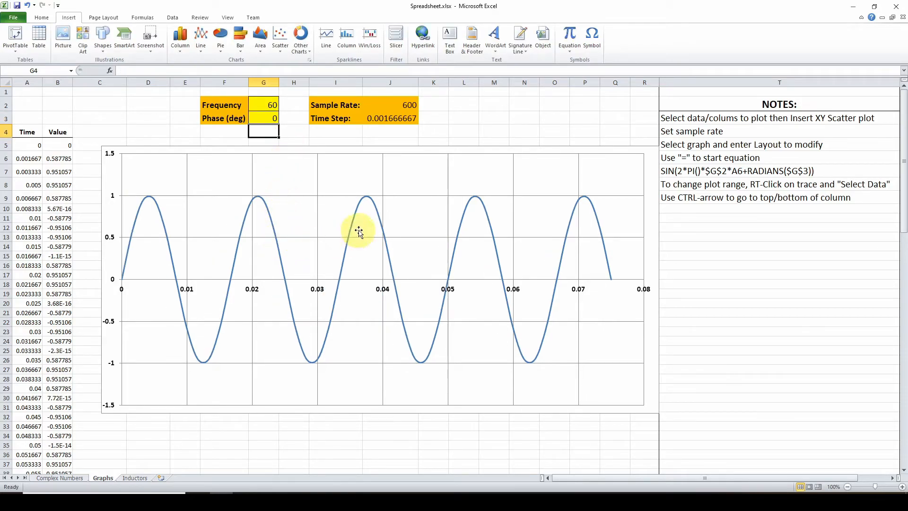
Step: Set the Frequency in G2 to 120
left_click(266, 106)
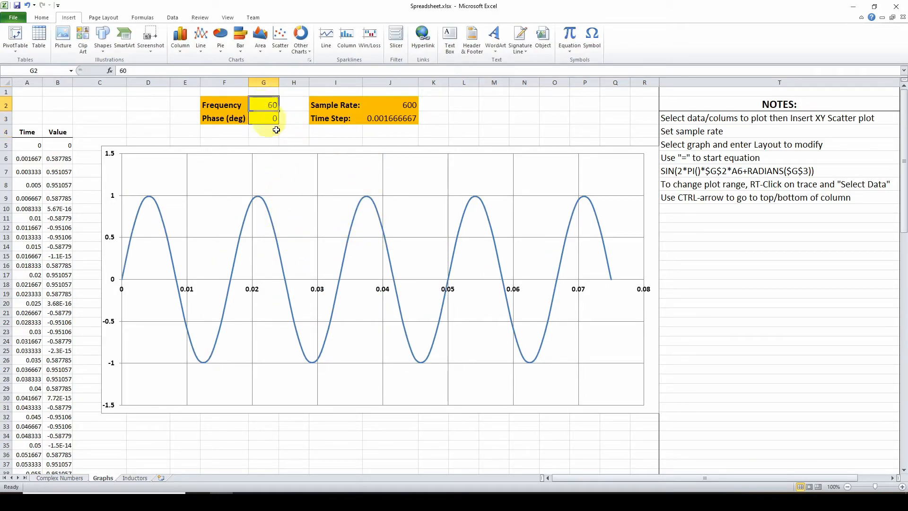
type("12")
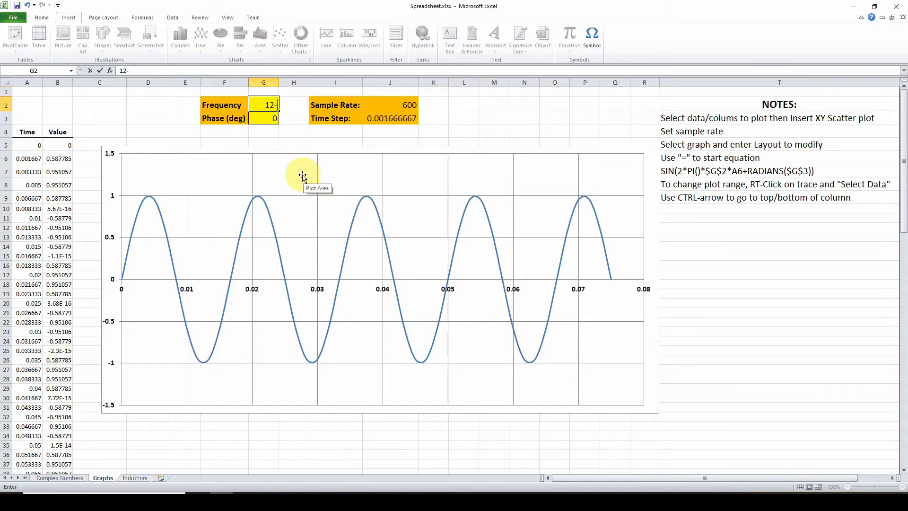
type("0")
key("Return")
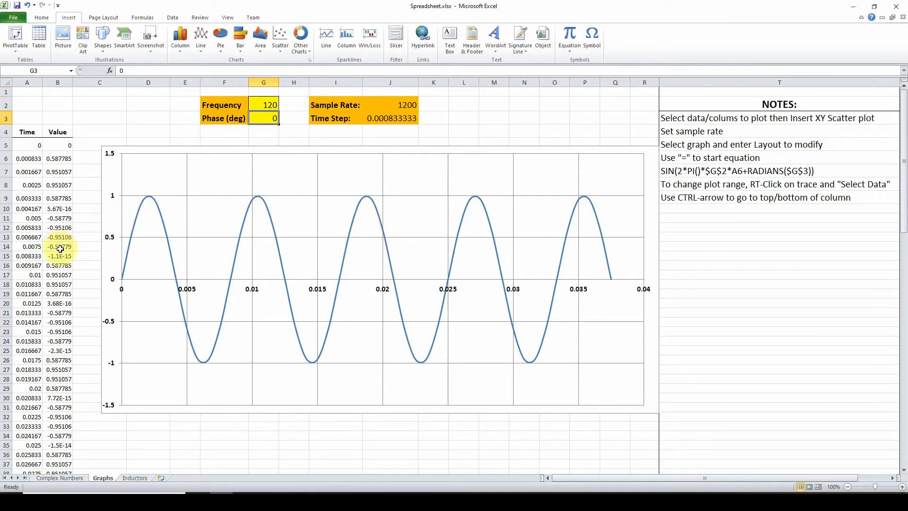
Step: Open the Inductors sheet and examine its frequency and inductance table together with the chart of L (mH) against 50% frequency
left_click(62, 479)
left_click(100, 478)
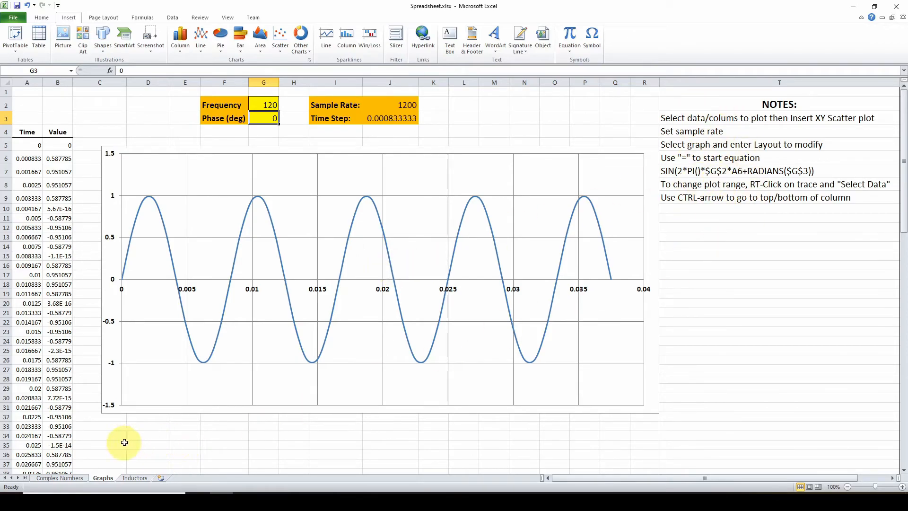
left_click(134, 478)
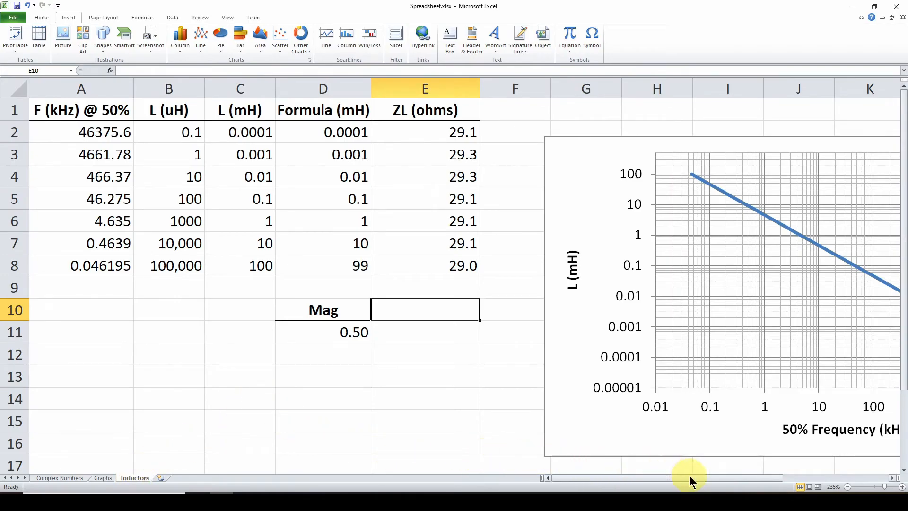
left_click_drag(675, 476, 740, 475)
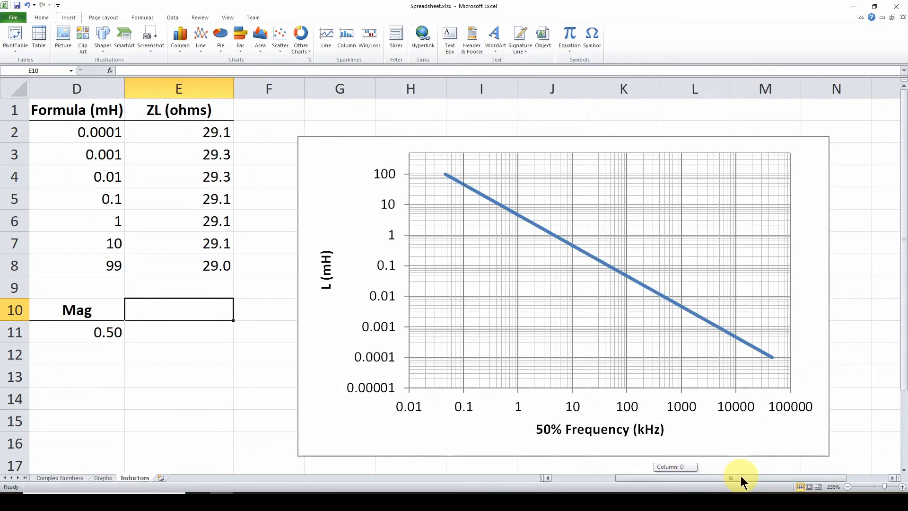
left_click_drag(740, 475, 605, 480)
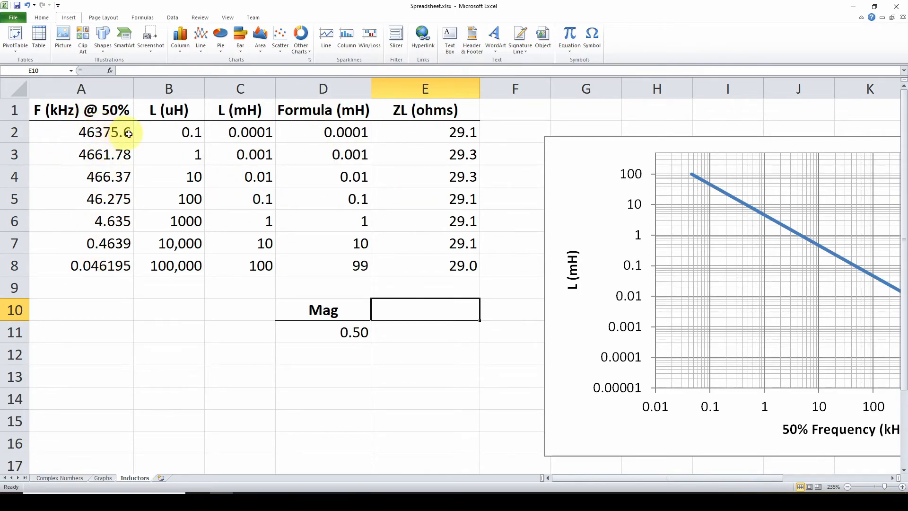
left_click_drag(572, 476, 655, 476)
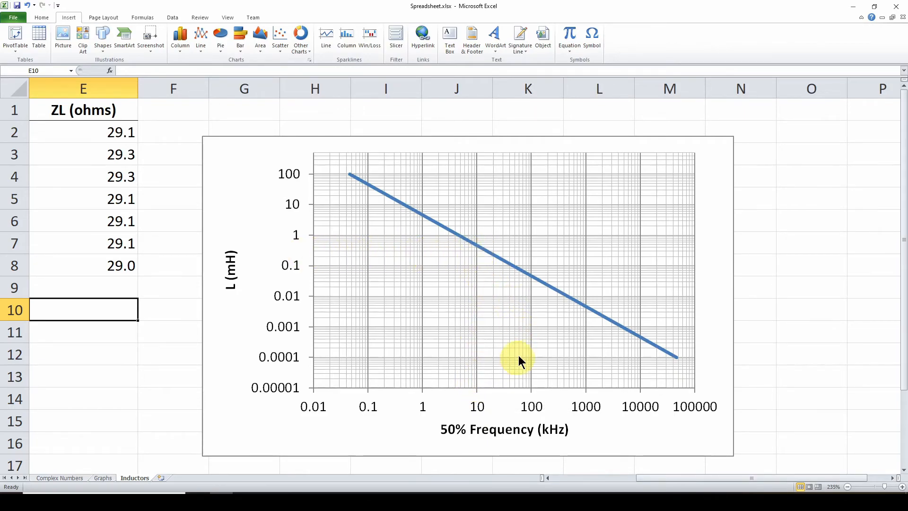
mouse_move(655, 478)
left_mouse_down()
mouse_move(567, 482)
mouse_move(694, 491)
mouse_move(650, 492)
left_mouse_up()
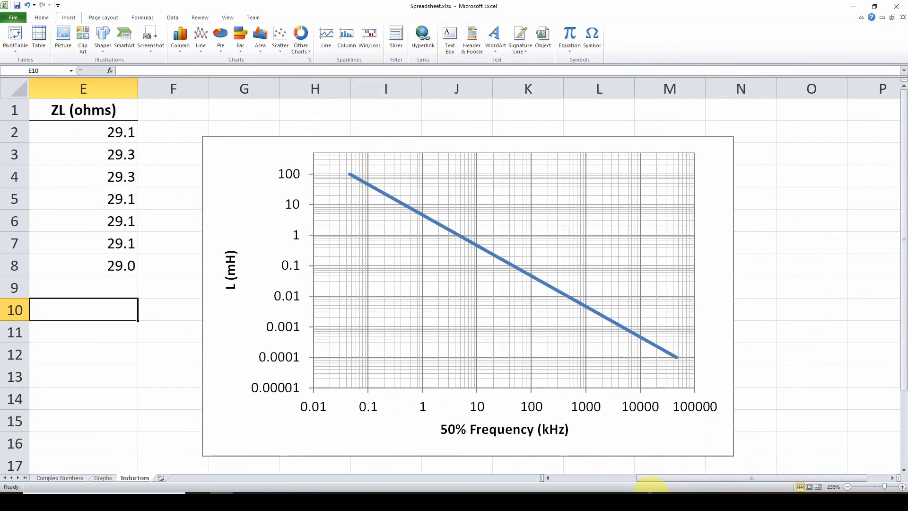
Step: Review the formatting options offered for the inductance chart's vertical and horizontal axes, and check the chart's source ranges in the table
left_click(230, 147)
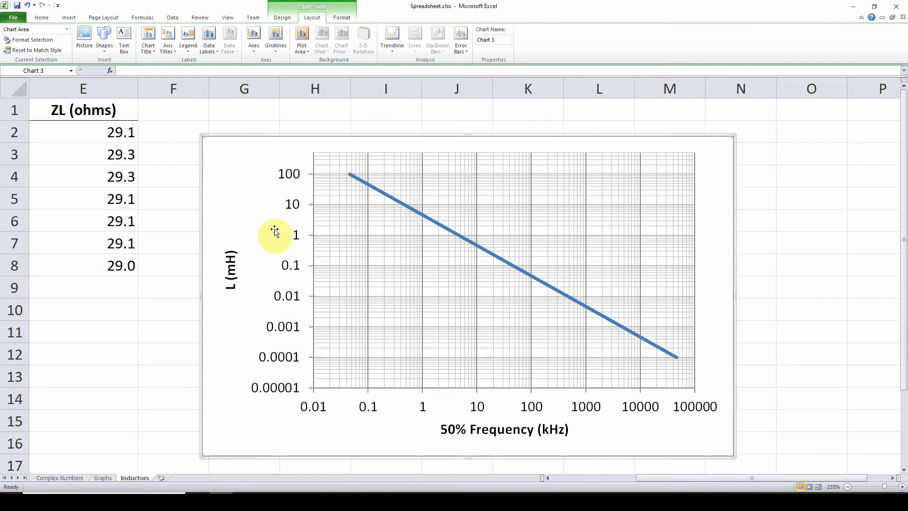
left_click(287, 174)
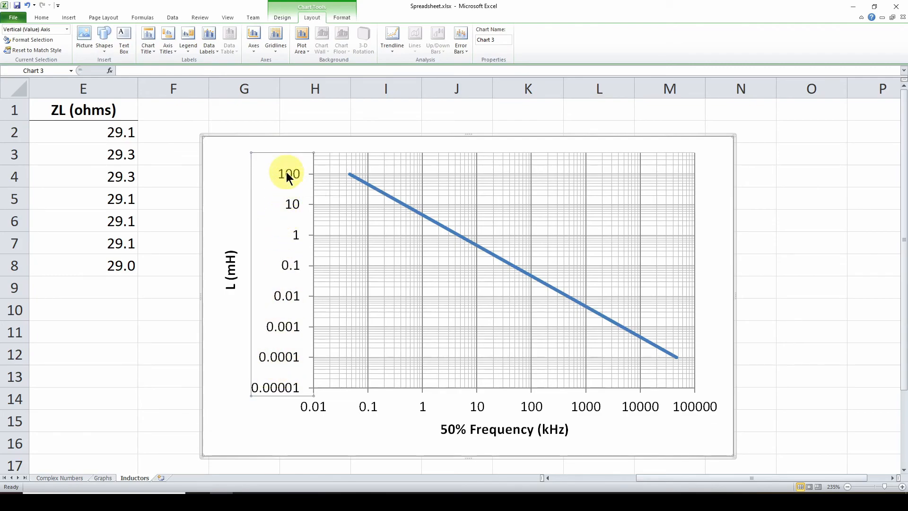
right_click(287, 175)
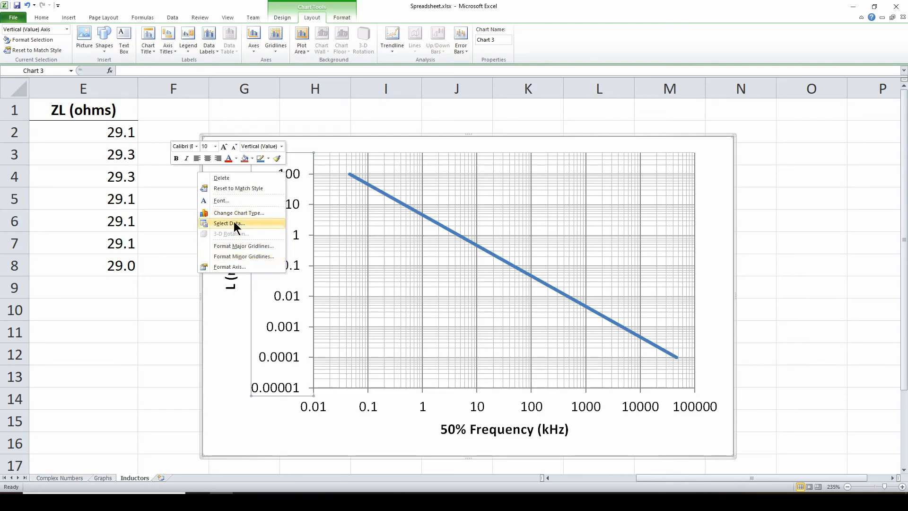
left_click(321, 146)
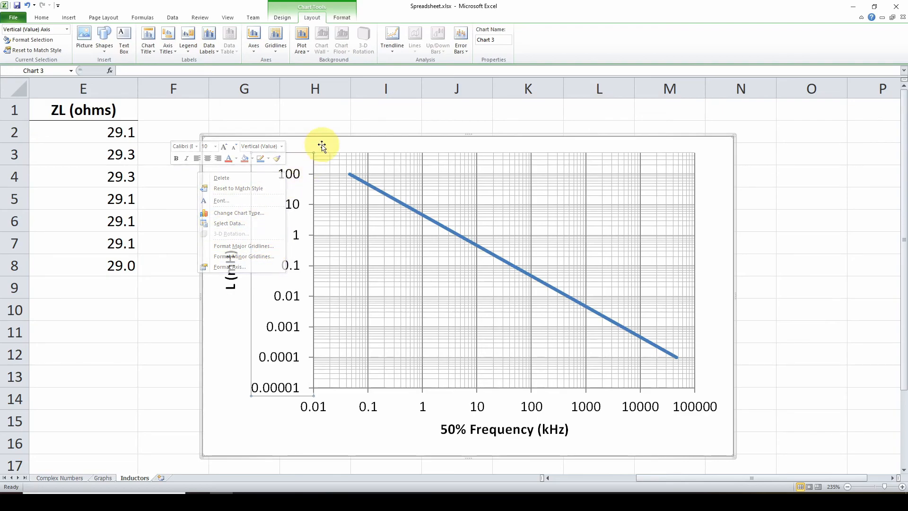
left_click(474, 407)
right_click(472, 403)
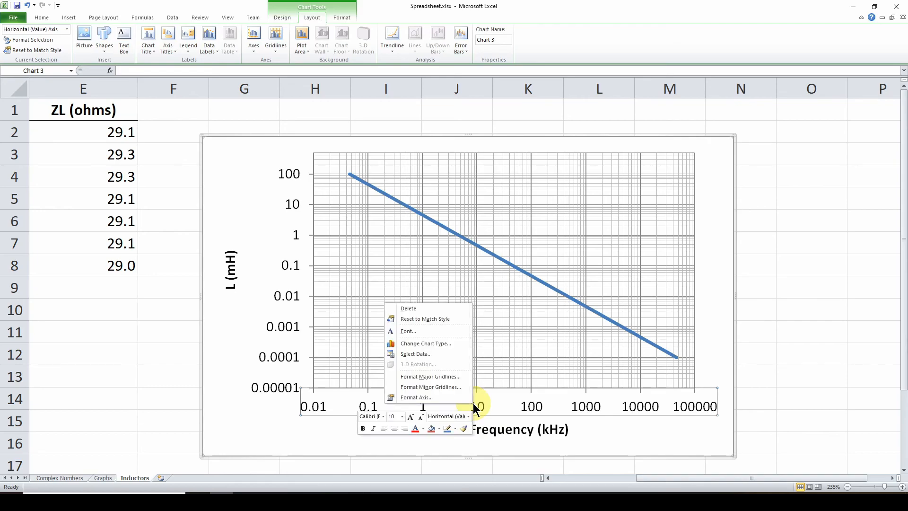
left_click(250, 196)
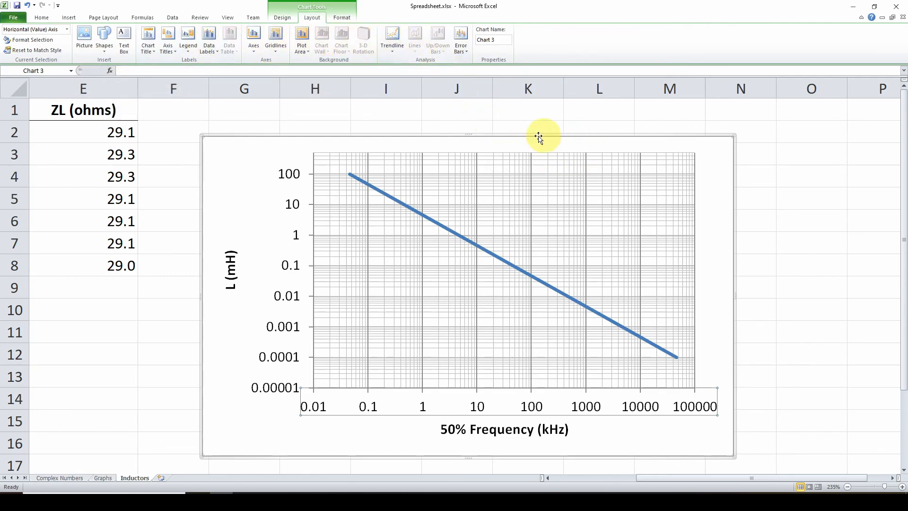
left_click(222, 169)
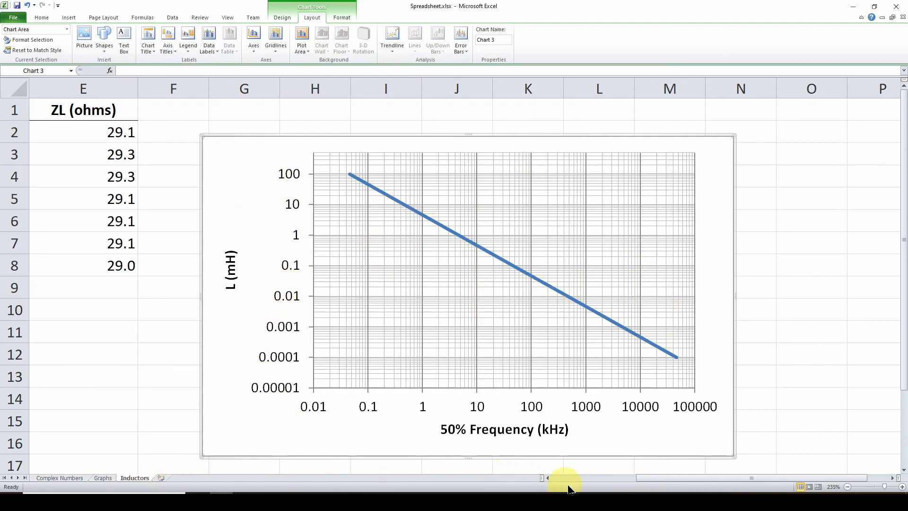
left_click_drag(657, 476, 552, 484)
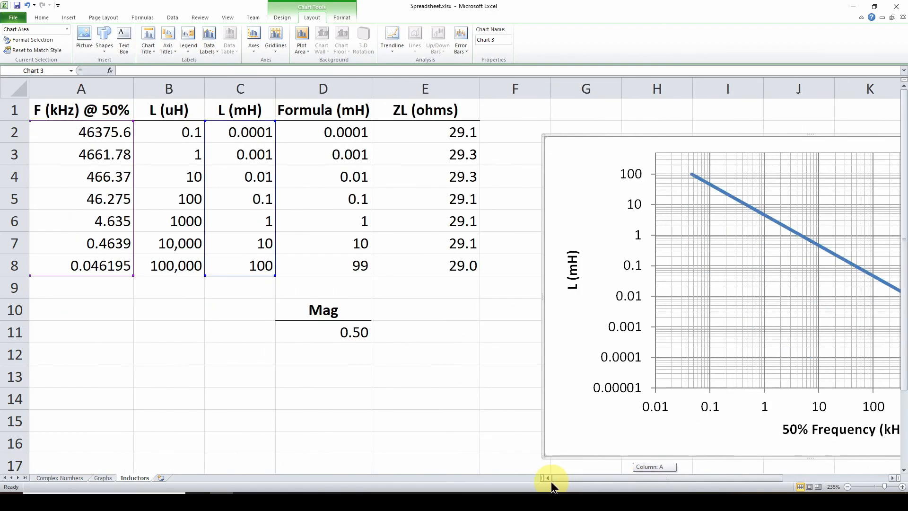